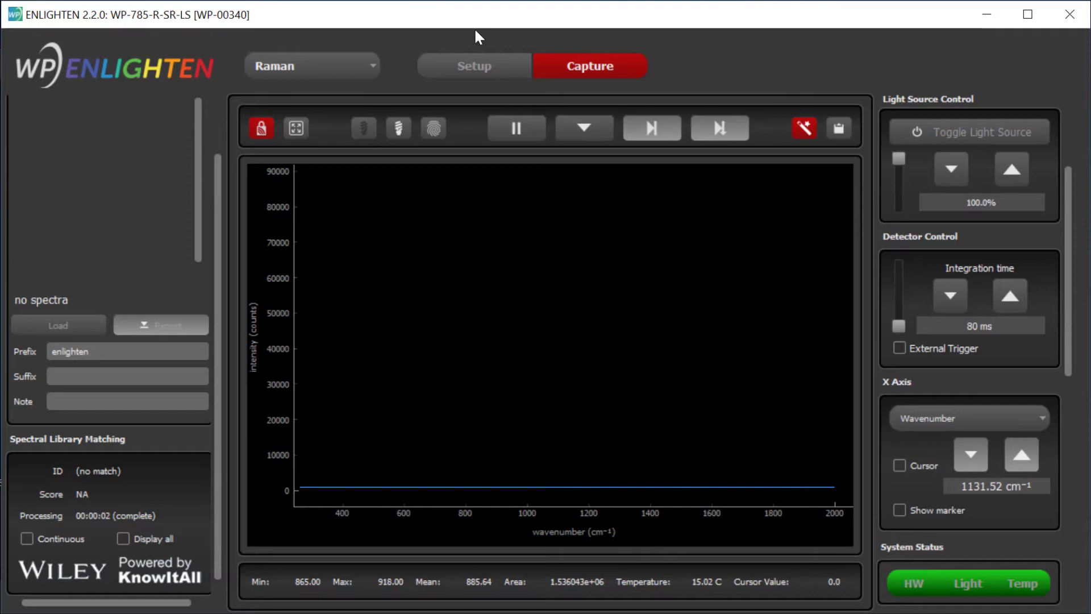
- Store a dark reference so the live Raman trace flattens to near-zero counts
click(368, 129)
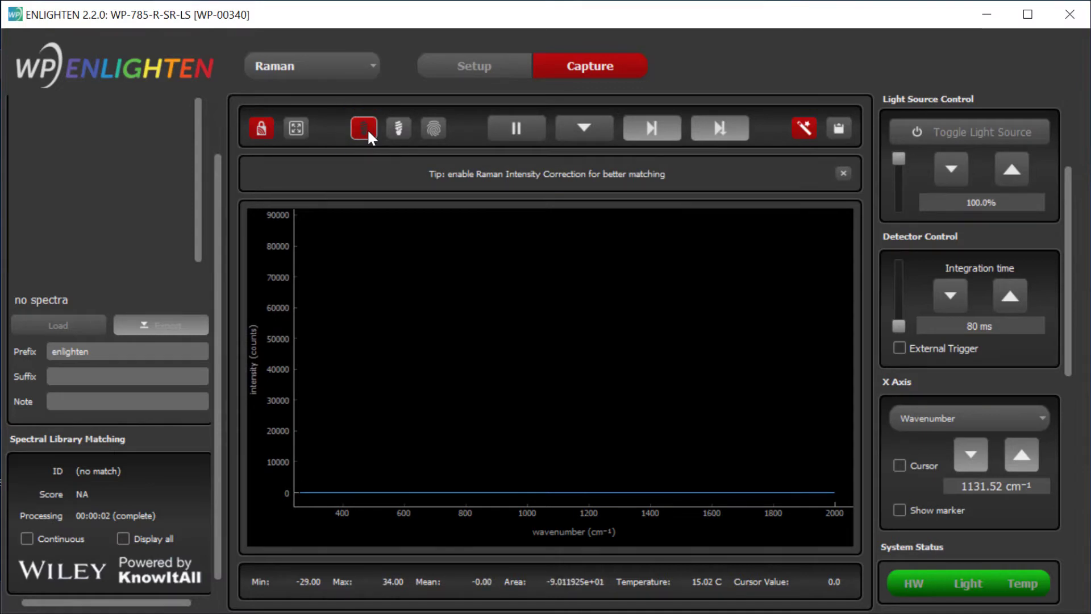
- In Setup, enable Vignette ROI, Raman Intensity Correction and Sharpen peaks for KnowItAll matching
click(477, 65)
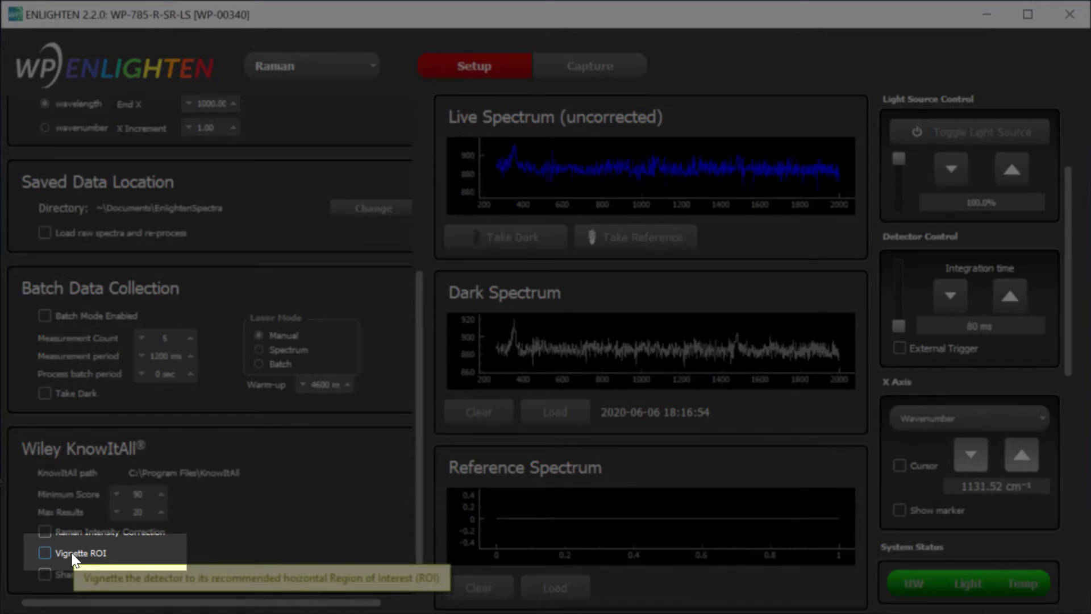
click(71, 559)
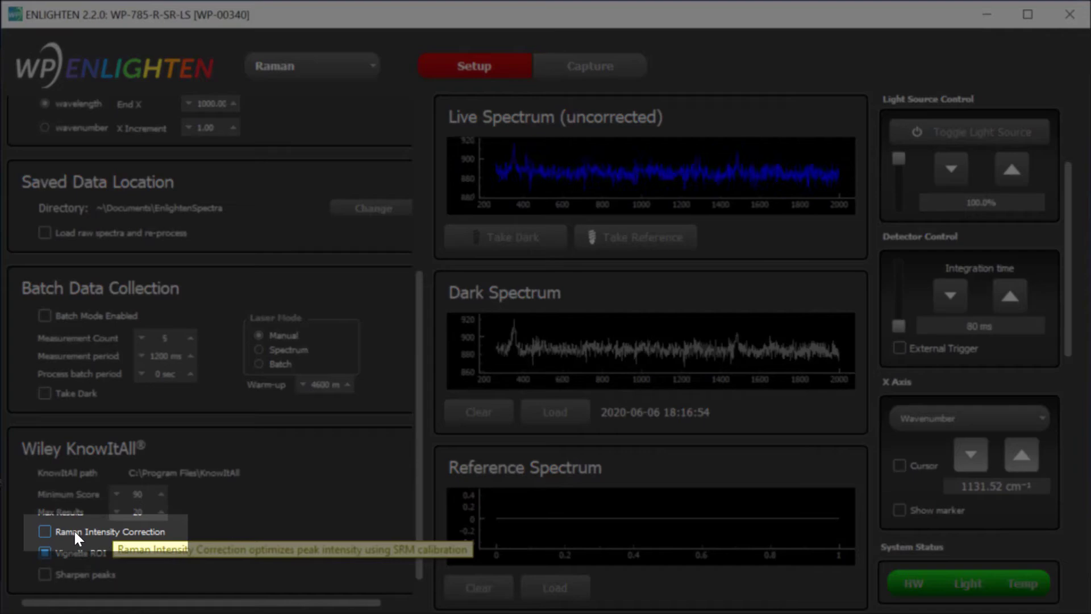
click(74, 529)
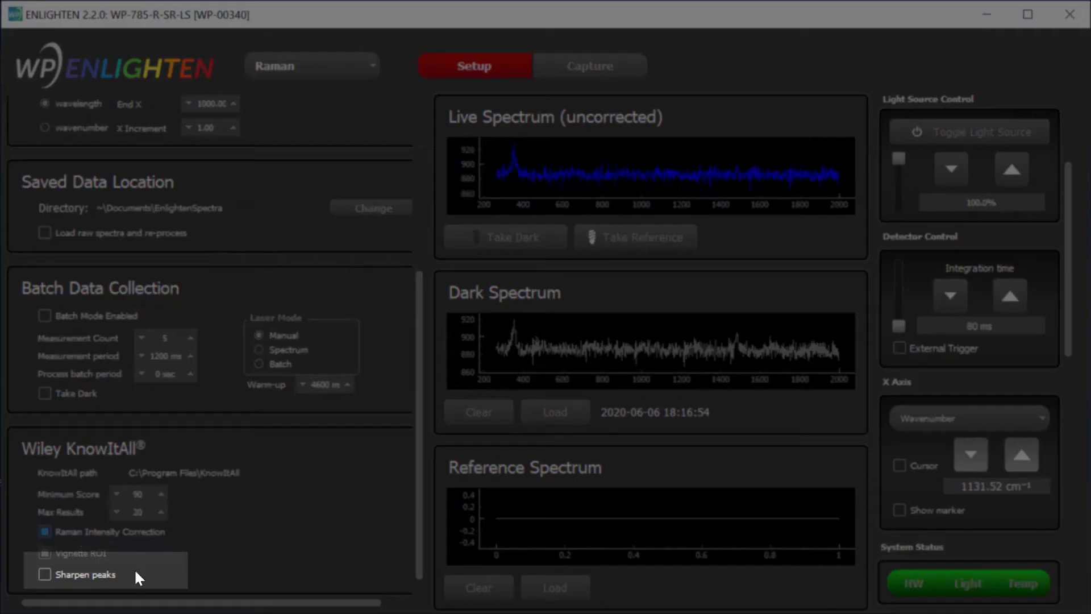
click(84, 573)
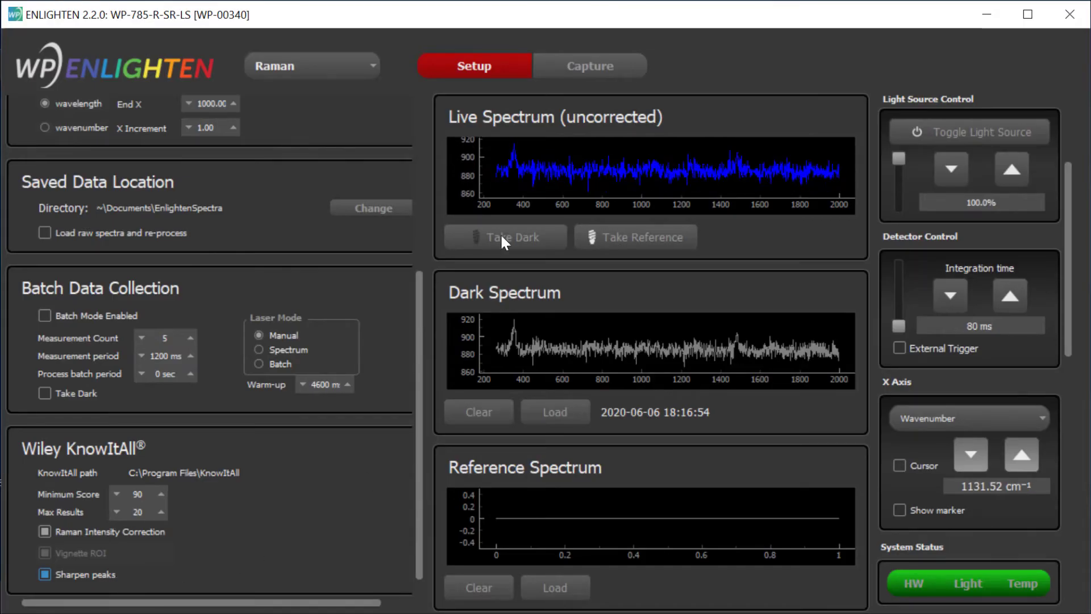
- Return to the Capture view and enable Baseline Correction
click(611, 65)
drag(1067, 294, 1058, 416)
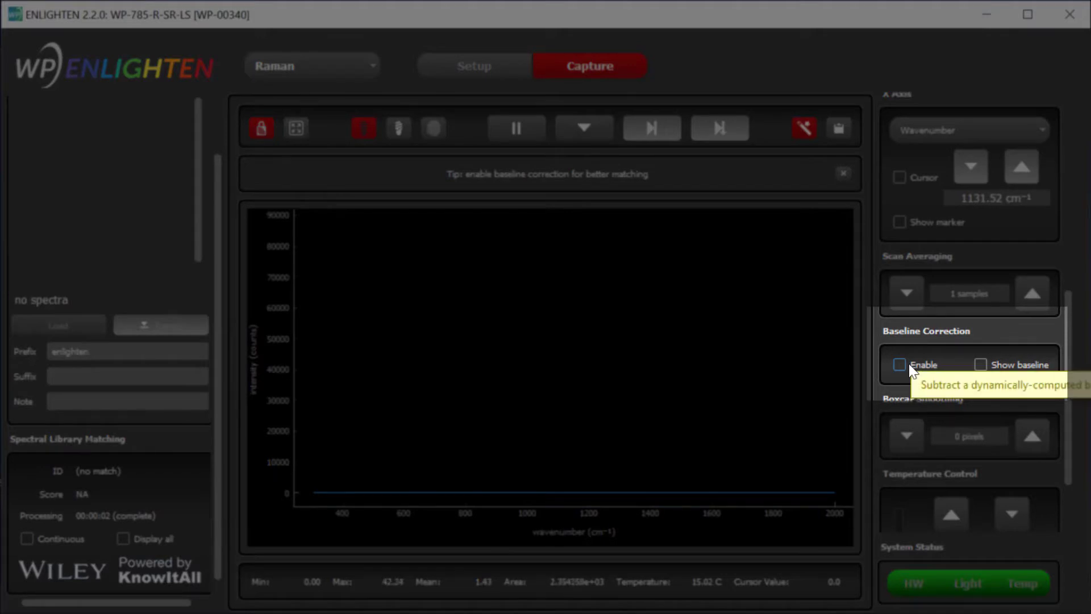
click(910, 369)
drag(1068, 371, 1067, 242)
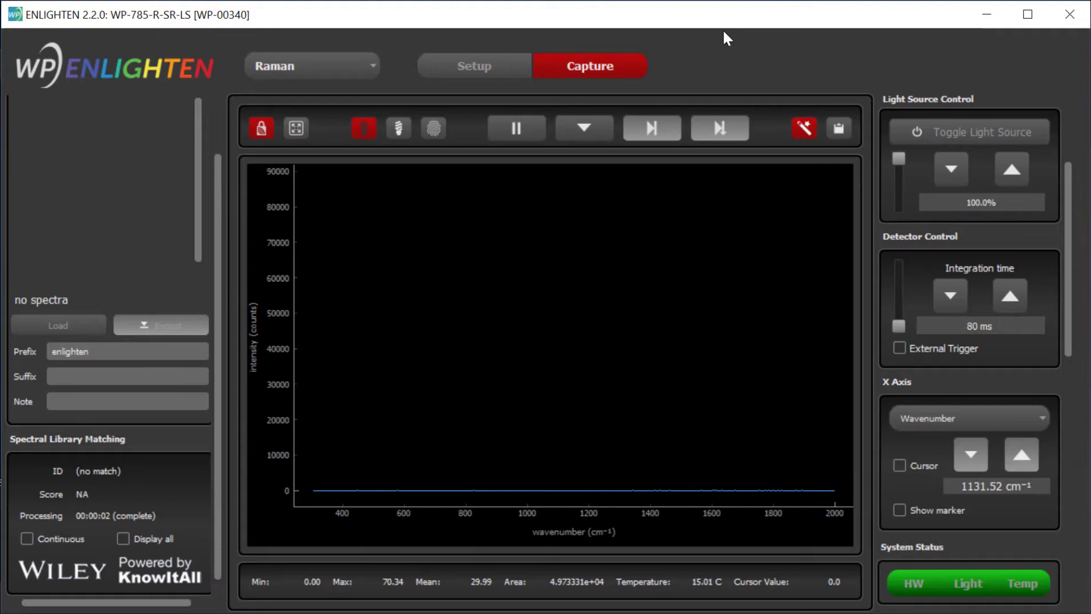
- Fire the laser and identify the sample as Cyclohexane, score 97.25
click(942, 127)
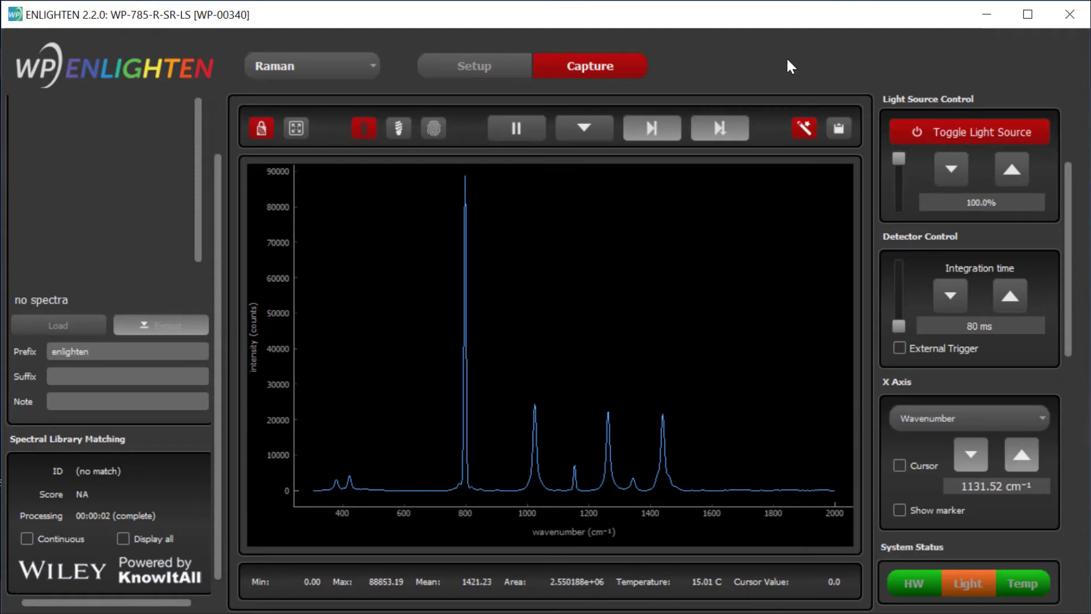
click(446, 140)
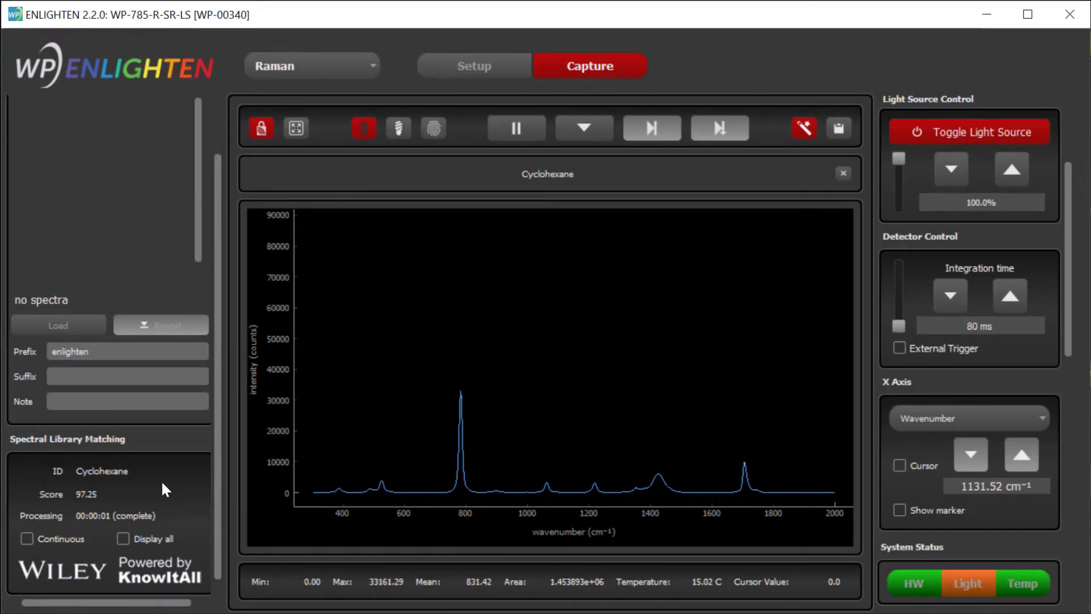
- Identify the next samples: Acetone (99.27), then Ethanol (97.10), rescaling the plot between
click(261, 130)
click(435, 129)
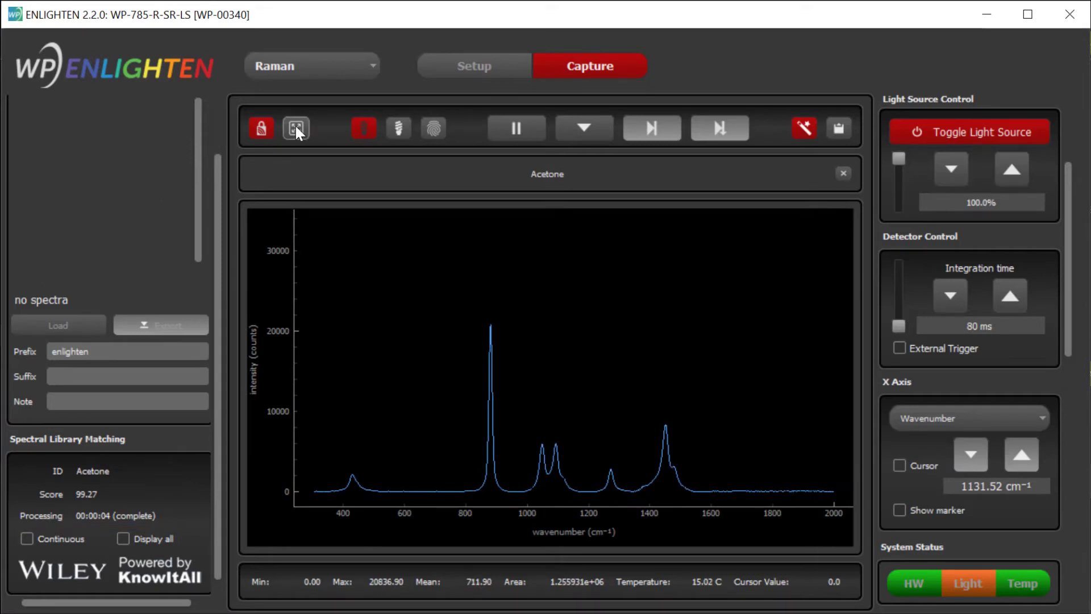
click(256, 127)
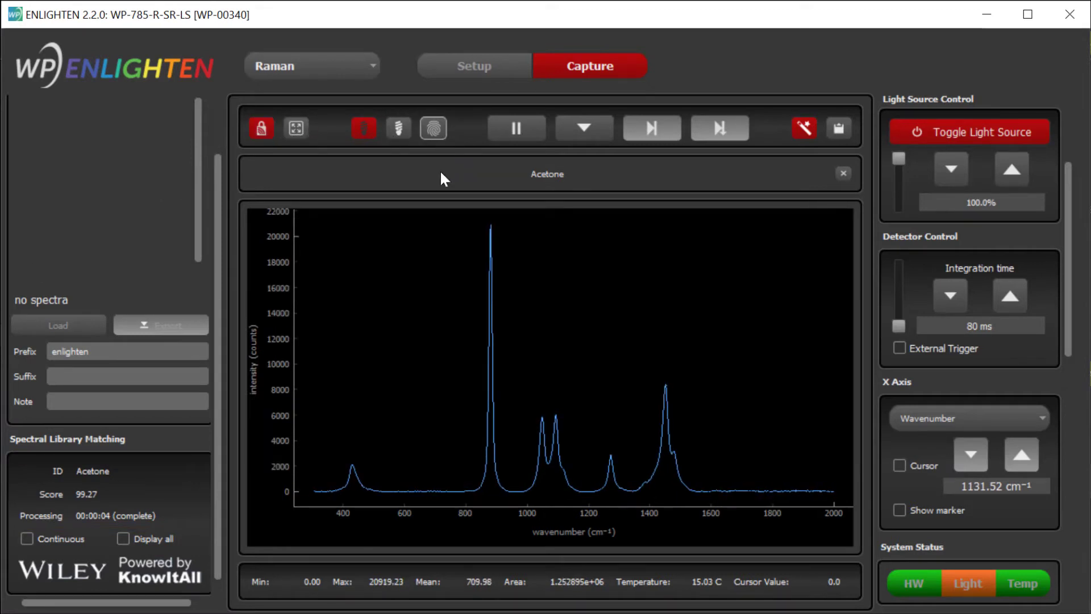
click(434, 128)
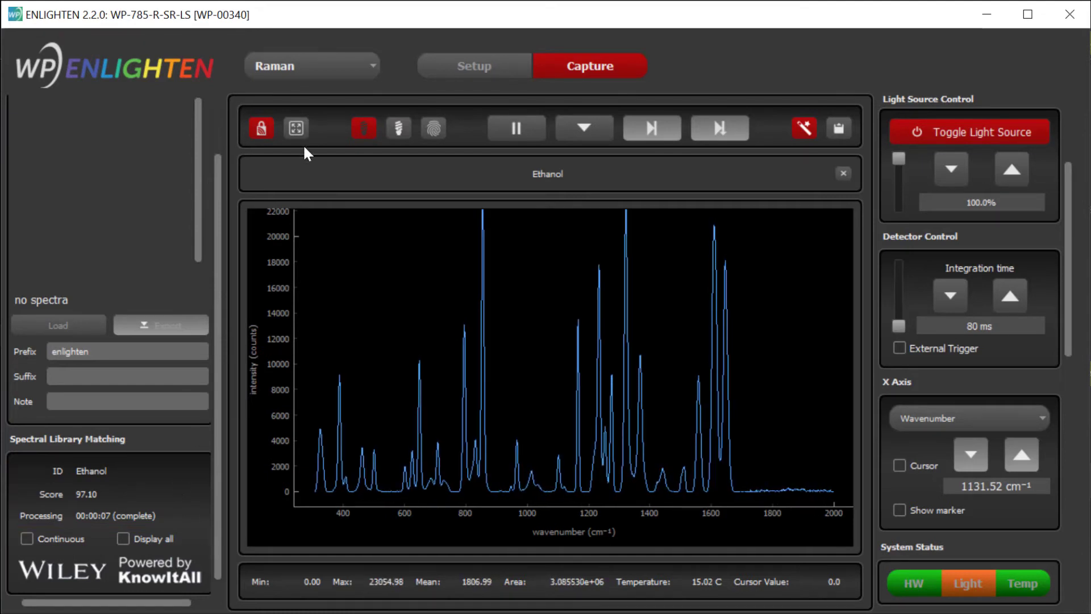
- Identify the sample as 4-Acetamidophenol (score 96.60) and rescale the plot to fit
click(435, 129)
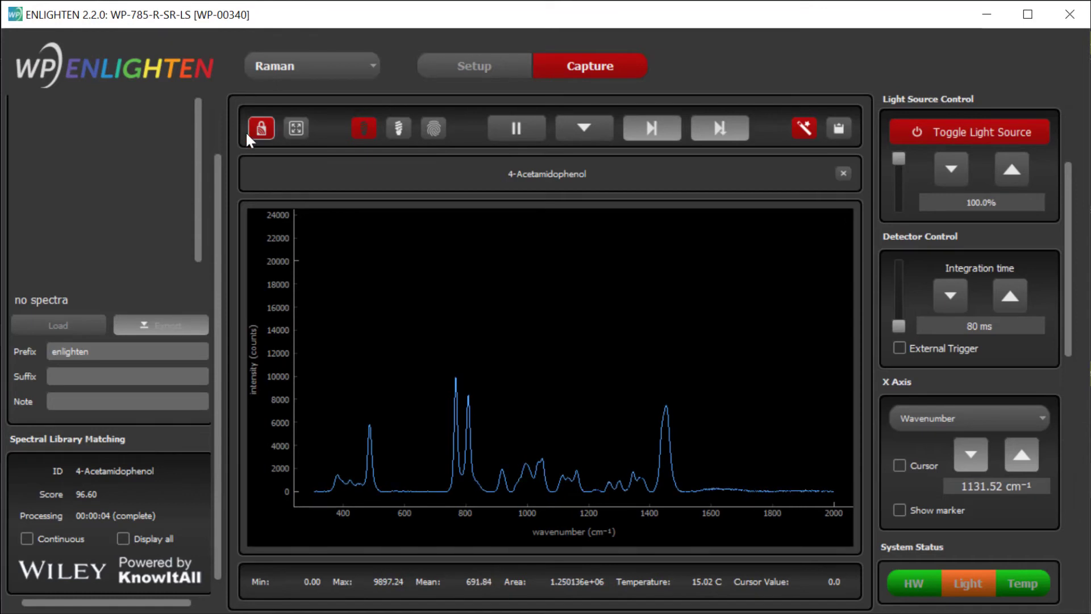
click(260, 126)
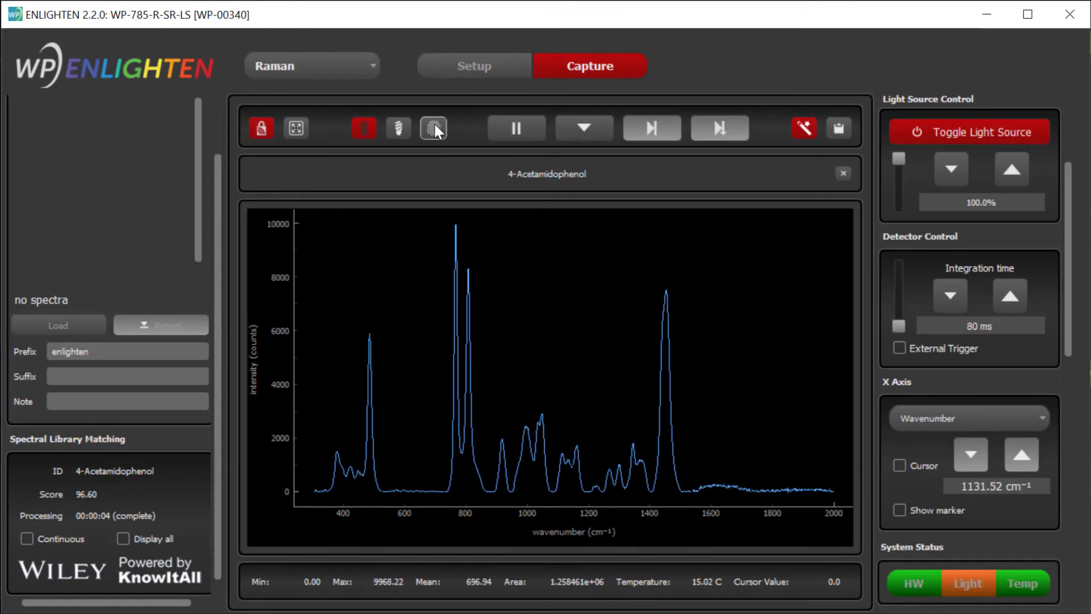